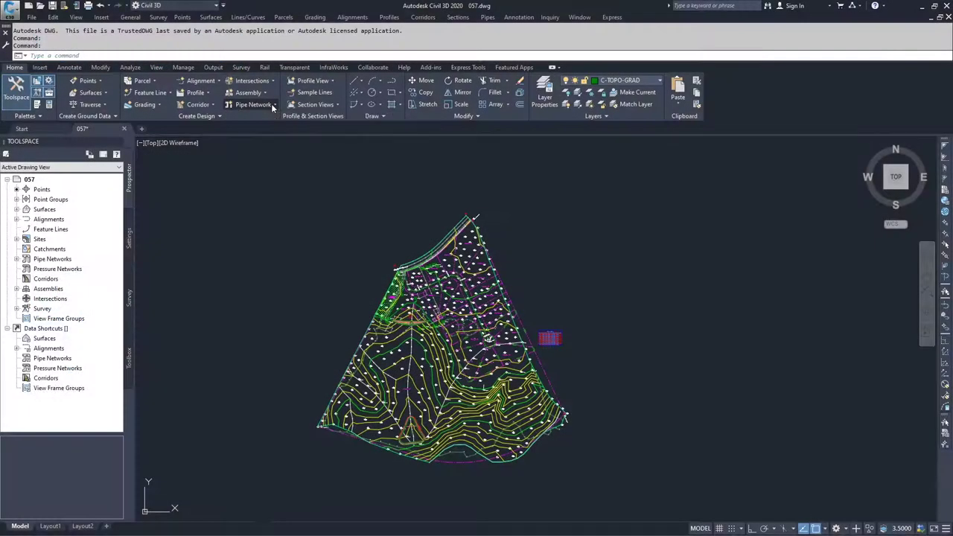
Start a pipe network from an object, using the curved road centerline at the site's northern edge and the default flow direction
{"action": "left_click", "coordinate": [273, 106]}
{"action": "left_click", "coordinate": [269, 141]}
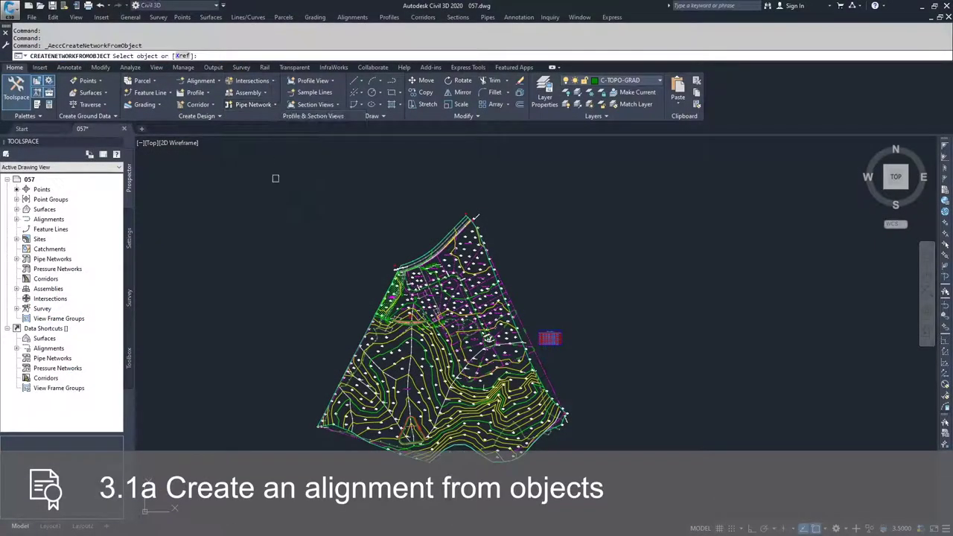
{"action": "scroll", "coordinate": [414, 263], "scroll_direction": "up", "scroll_amount": 5}
{"action": "scroll", "coordinate": [437, 244], "scroll_direction": "up", "scroll_amount": 5}
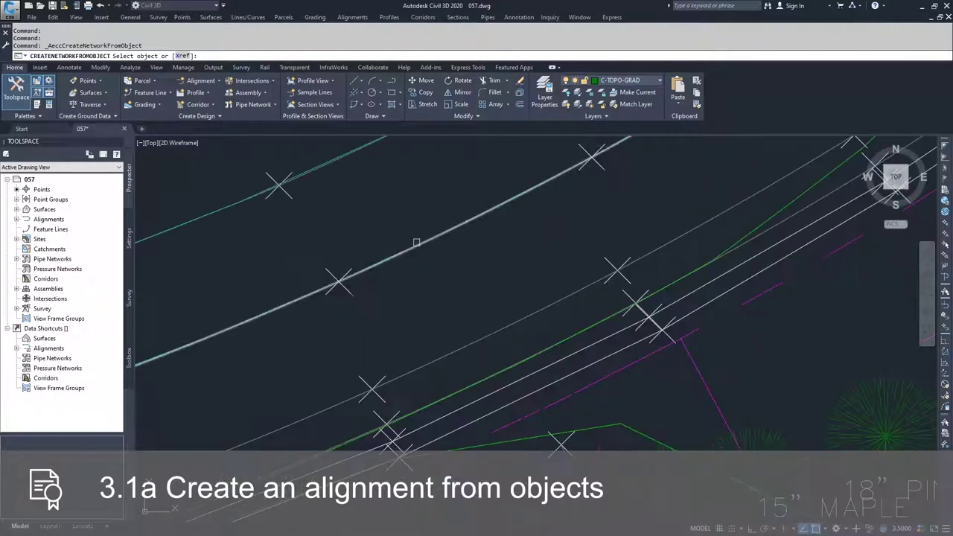
{"action": "scroll", "coordinate": [469, 265], "scroll_direction": "down", "scroll_amount": 5}
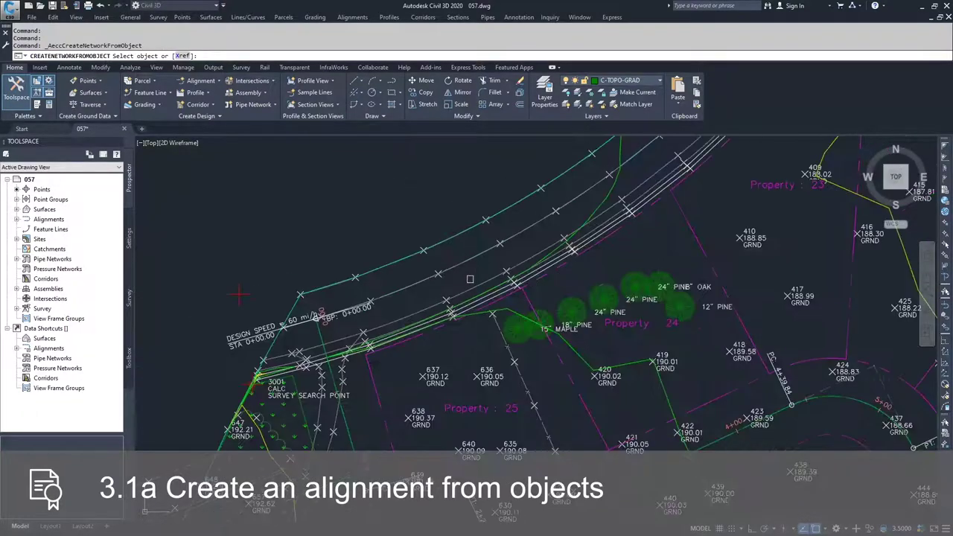
{"action": "scroll", "coordinate": [440, 254], "scroll_direction": "up", "scroll_amount": 5}
{"action": "scroll", "coordinate": [517, 349], "scroll_direction": "up", "scroll_amount": 3}
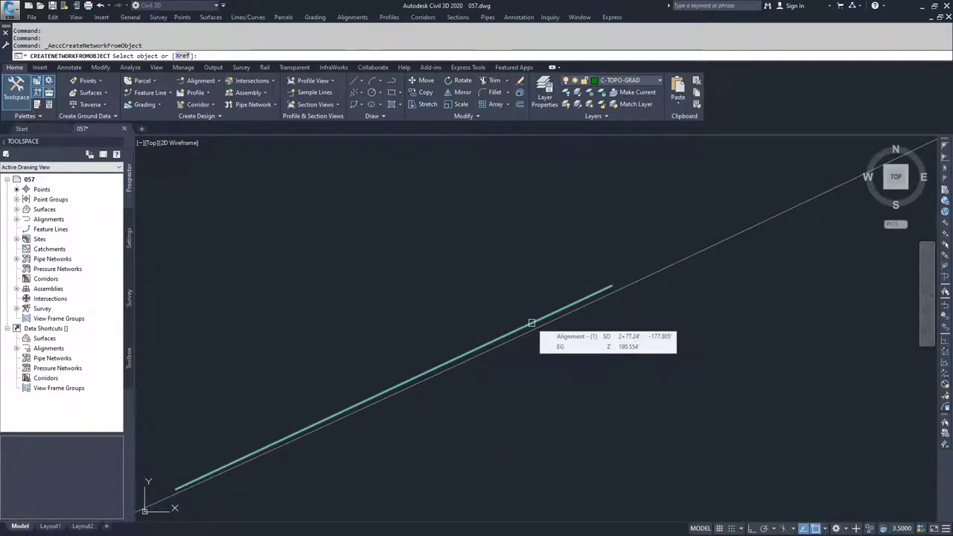
{"action": "left_click", "coordinate": [531, 323]}
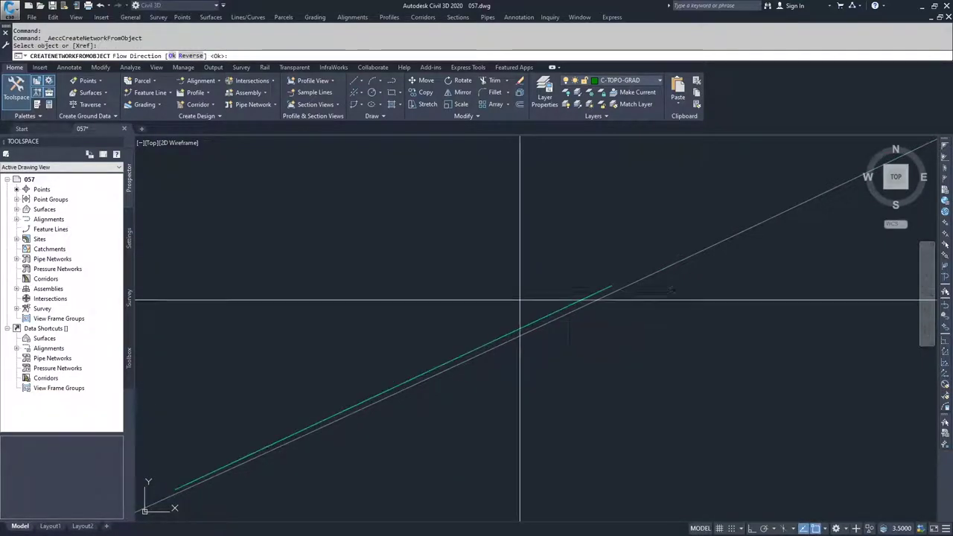
{"action": "key", "text": "Return"}
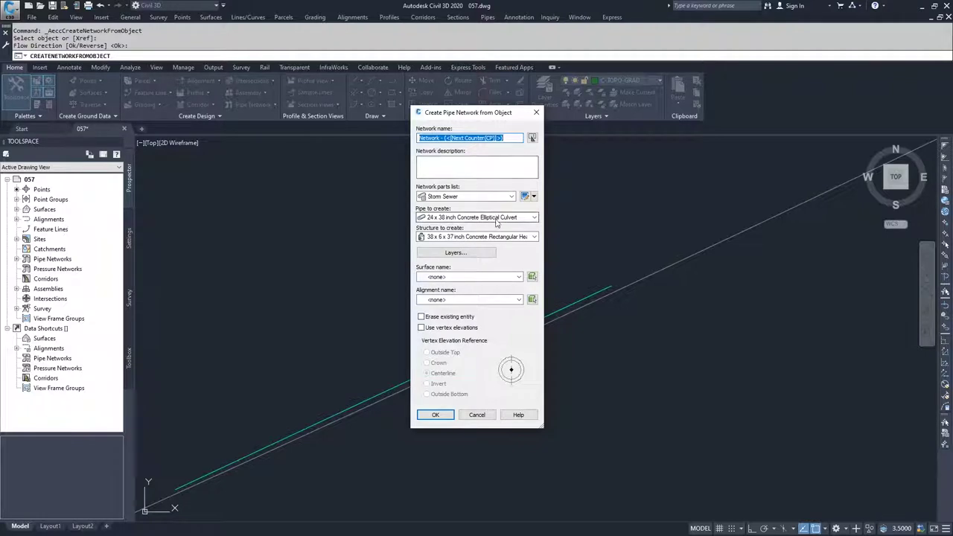
Create the pipe network from the Storm Sewer parts list with 24 inch Concrete Pipe and Null Structure
{"action": "left_click", "coordinate": [494, 217]}
{"action": "left_click", "coordinate": [427, 259]}
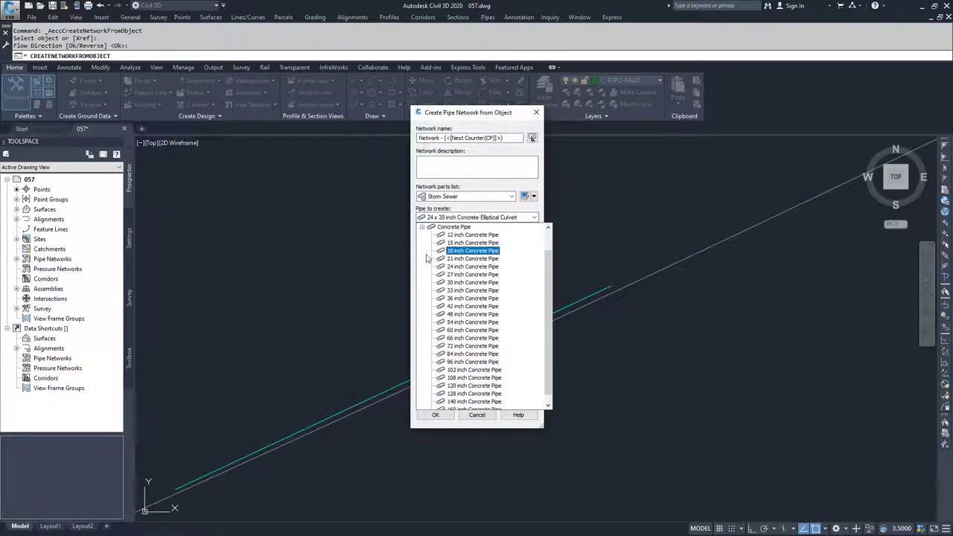
{"action": "left_click", "coordinate": [472, 266]}
{"action": "left_click", "coordinate": [484, 237]}
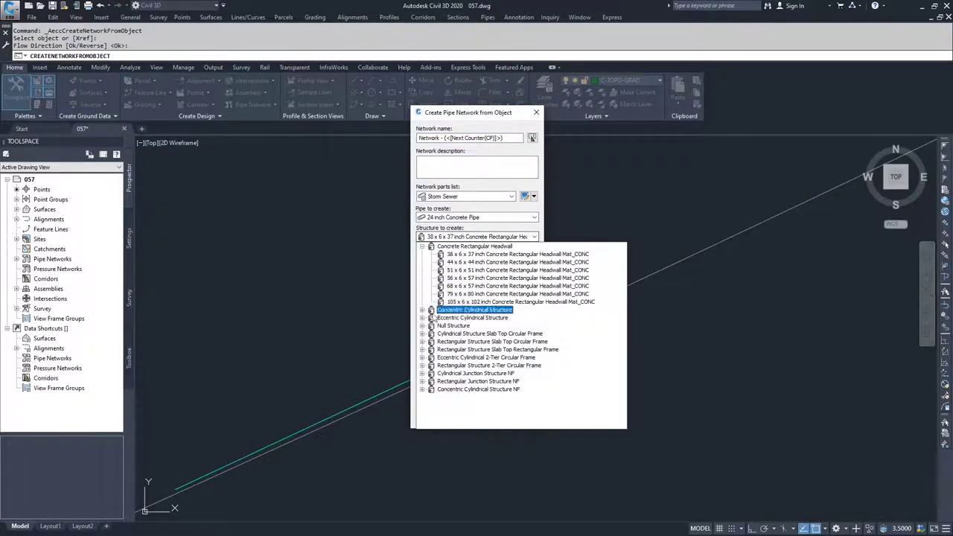
{"action": "left_click", "coordinate": [422, 326]}
{"action": "left_click", "coordinate": [451, 335]}
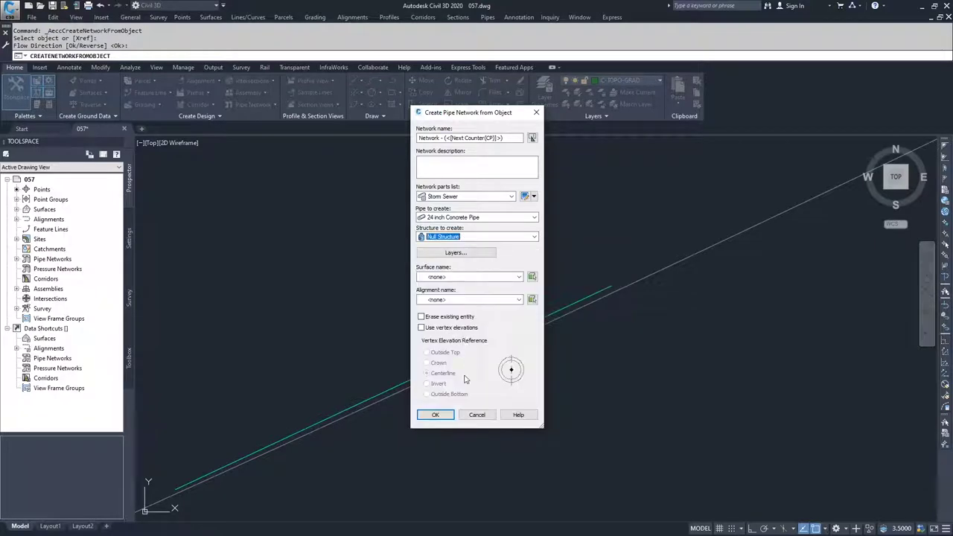
{"action": "left_click", "coordinate": [436, 416]}
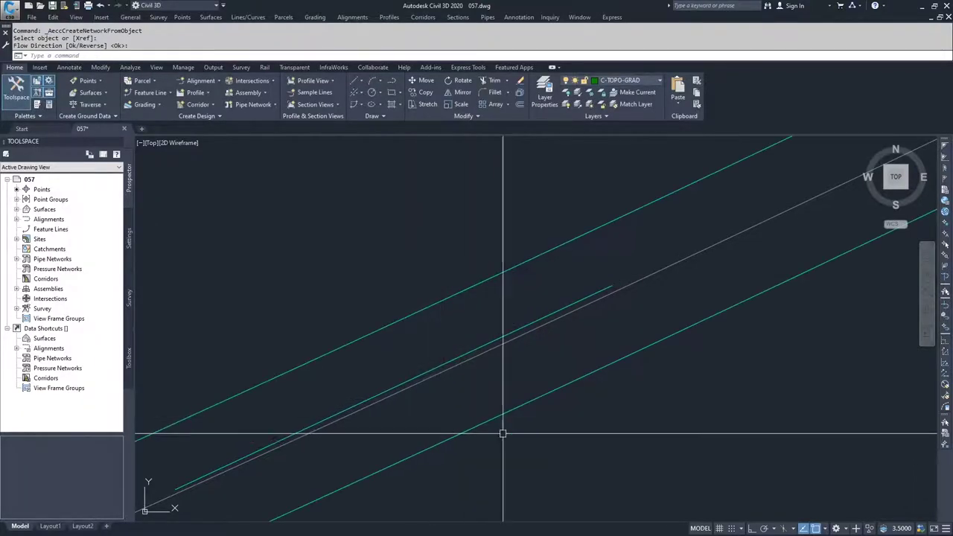
Start an alignment from network parts, with the null structure at the road's southwest end as the first part
{"action": "scroll", "coordinate": [553, 417], "scroll_direction": "up", "scroll_amount": 5}
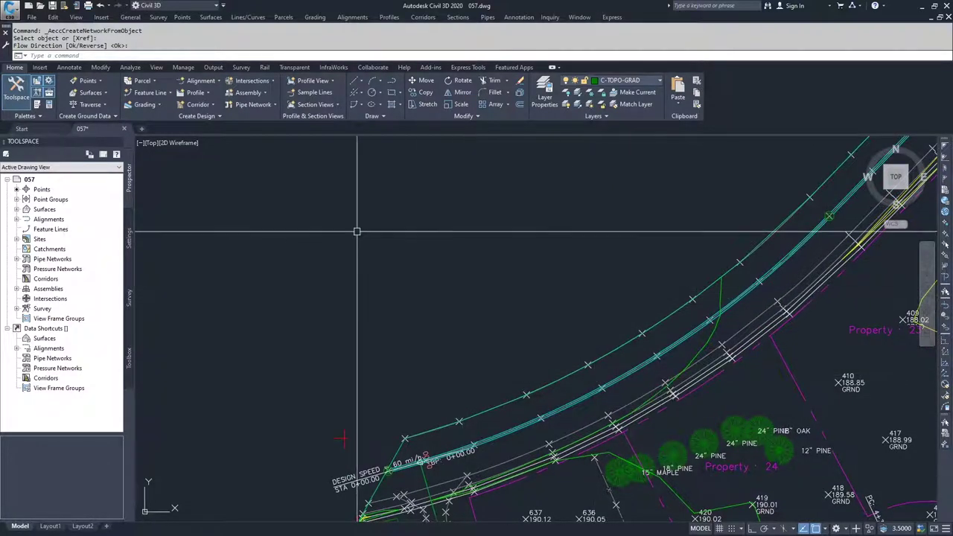
{"action": "left_click", "coordinate": [215, 82]}
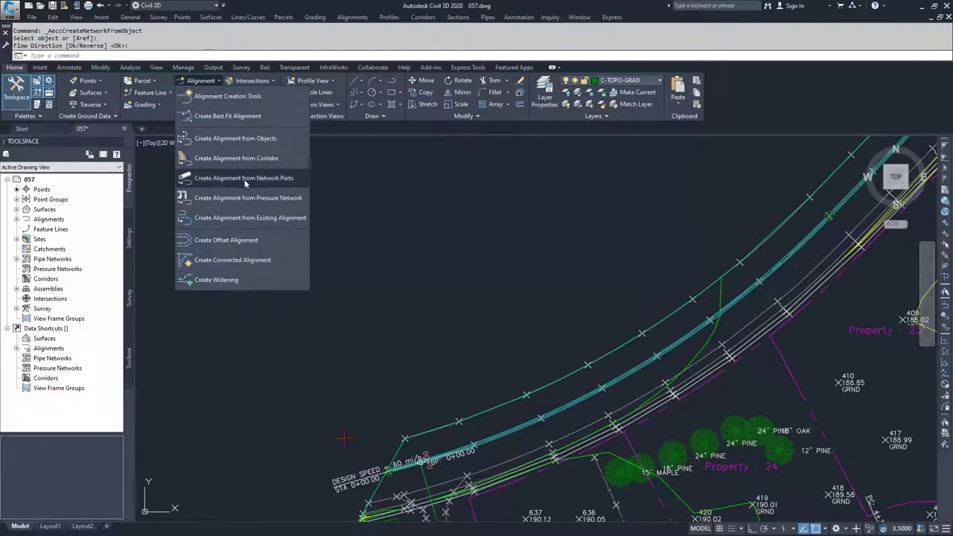
{"action": "left_click", "coordinate": [246, 180]}
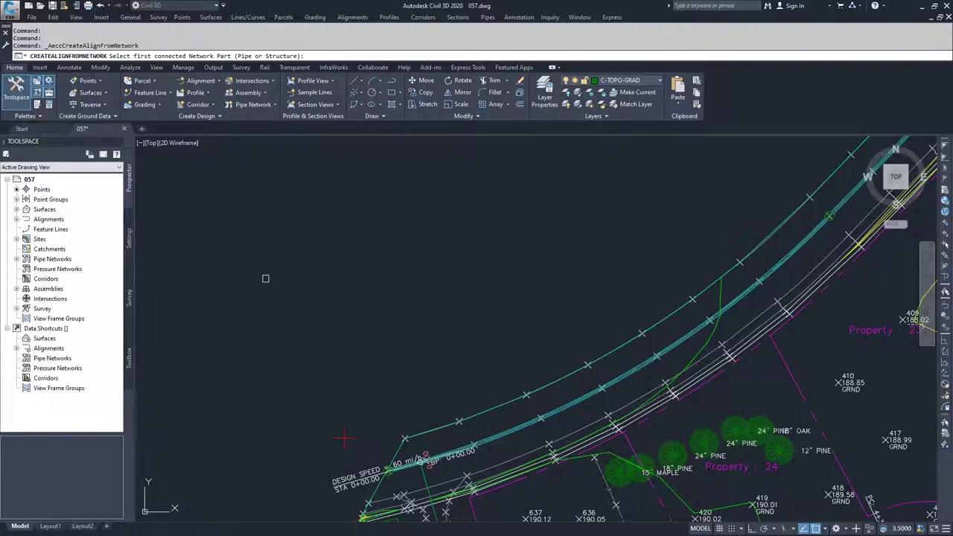
{"action": "scroll", "coordinate": [387, 476], "scroll_direction": "up", "scroll_amount": 3}
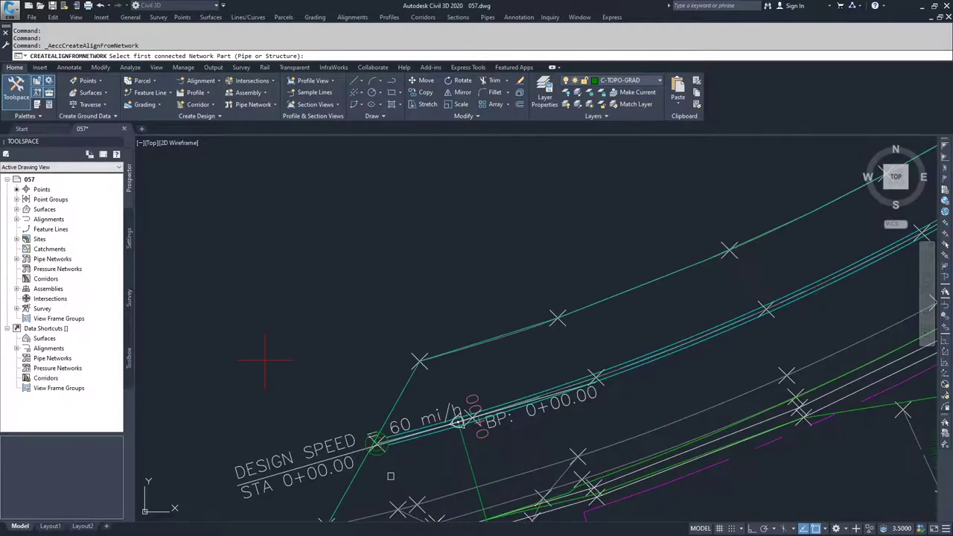
{"action": "left_click", "coordinate": [382, 454]}
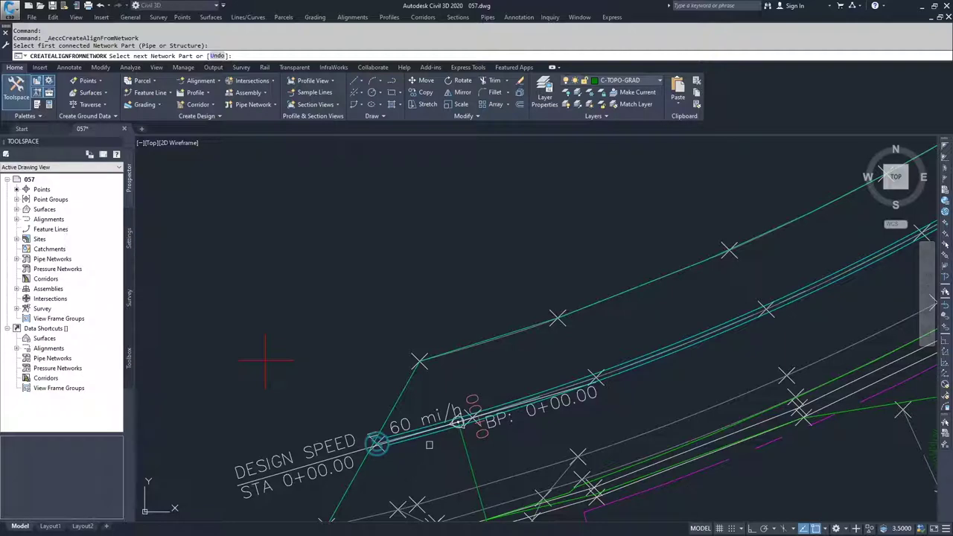
Pick the structure at the road's northeast end as the last part and create the alignment with the default settings, including profile creation
{"action": "scroll", "coordinate": [700, 362], "scroll_direction": "down", "scroll_amount": 2}
{"action": "mouse_move", "coordinate": [701, 361]}
{"action": "middle_mouse_down"}
{"action": "mouse_move", "coordinate": [738, 218]}
{"action": "mouse_move", "coordinate": [481, 396]}
{"action": "mouse_move", "coordinate": [486, 466]}
{"action": "middle_mouse_up"}
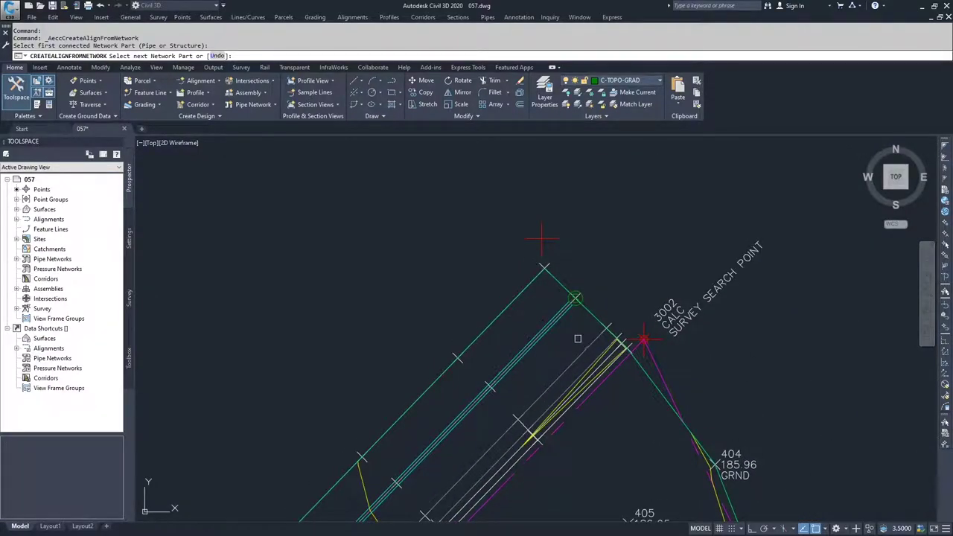
{"action": "scroll", "coordinate": [578, 338], "scroll_direction": "down", "scroll_amount": 3}
{"action": "scroll", "coordinate": [573, 331], "scroll_direction": "up", "scroll_amount": 3}
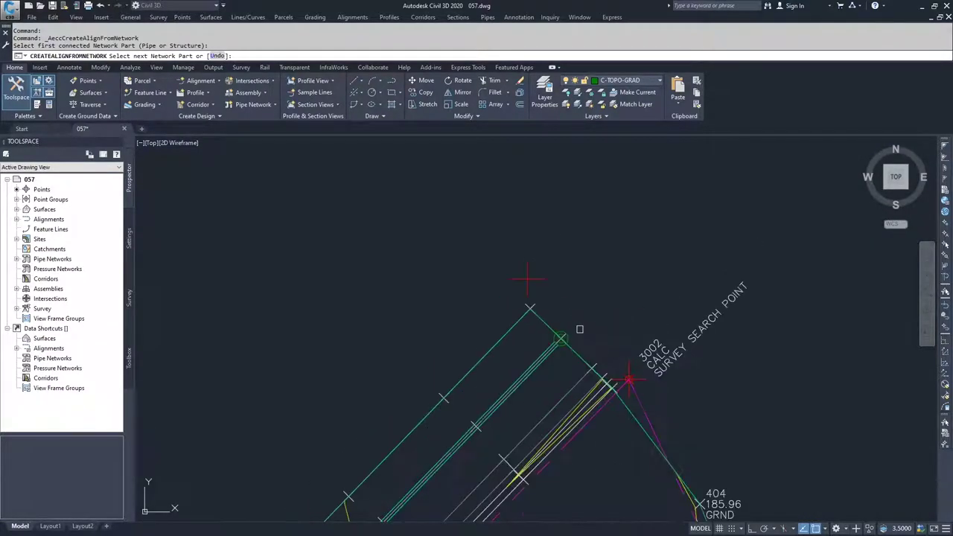
{"action": "scroll", "coordinate": [579, 329], "scroll_direction": "up", "scroll_amount": 4}
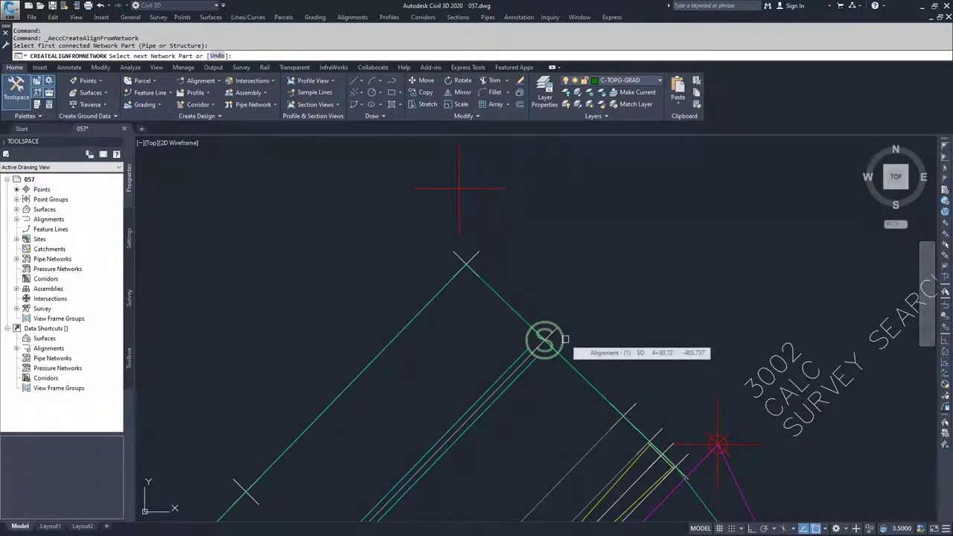
{"action": "scroll", "coordinate": [562, 339], "scroll_direction": "down", "scroll_amount": 6}
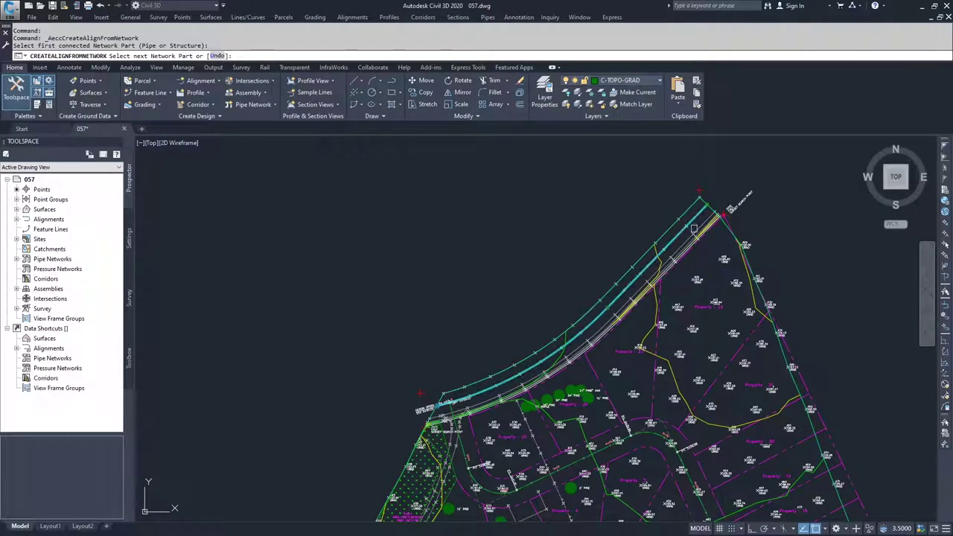
{"action": "middle_click_drag", "start_coordinate": [694, 228], "coordinate": [630, 304]}
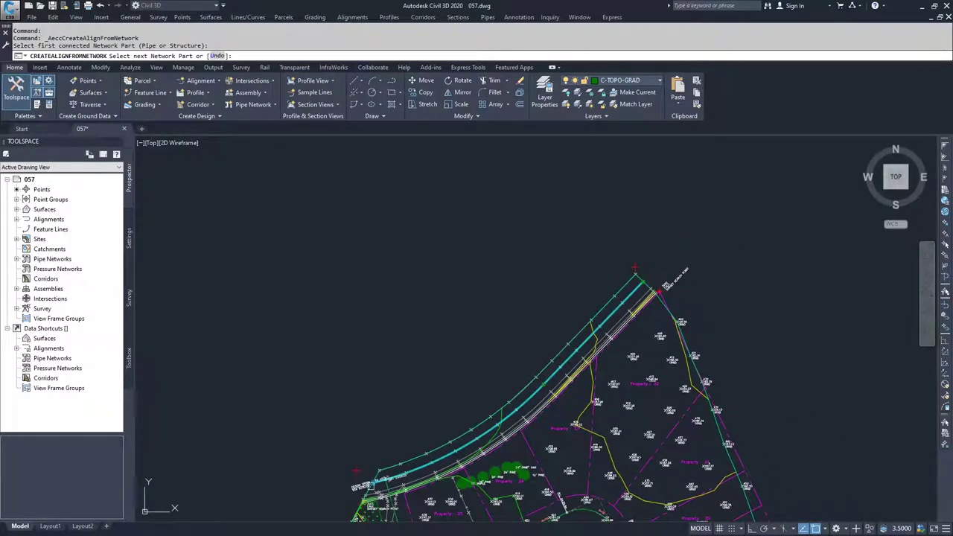
{"action": "scroll", "coordinate": [640, 286], "scroll_direction": "up", "scroll_amount": 8}
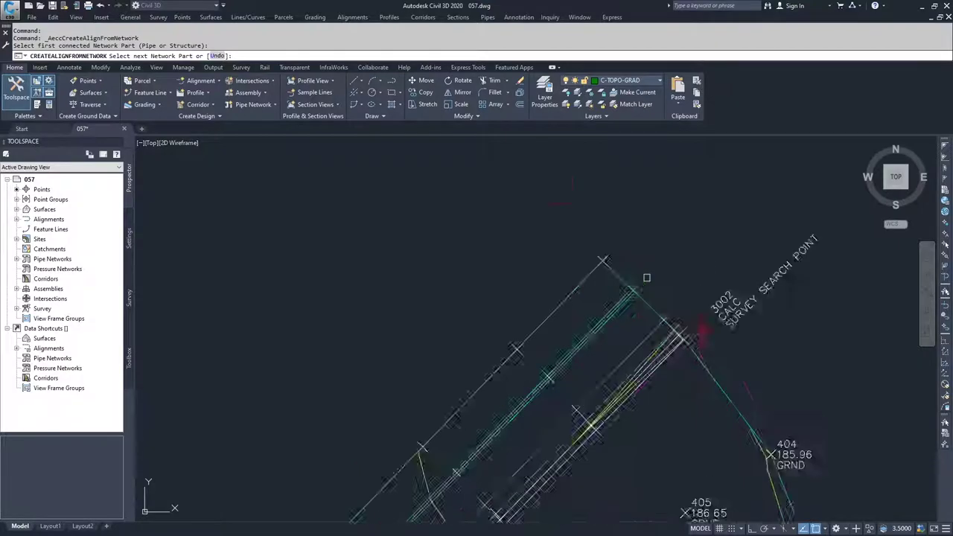
{"action": "left_click", "coordinate": [627, 296]}
{"action": "scroll", "coordinate": [629, 295], "scroll_direction": "down", "scroll_amount": 8}
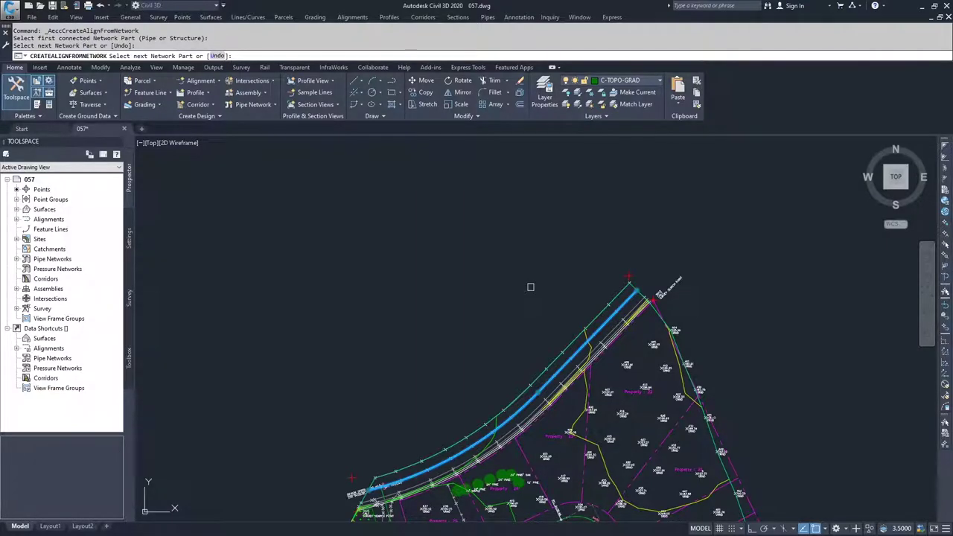
{"action": "key", "text": "Return"}
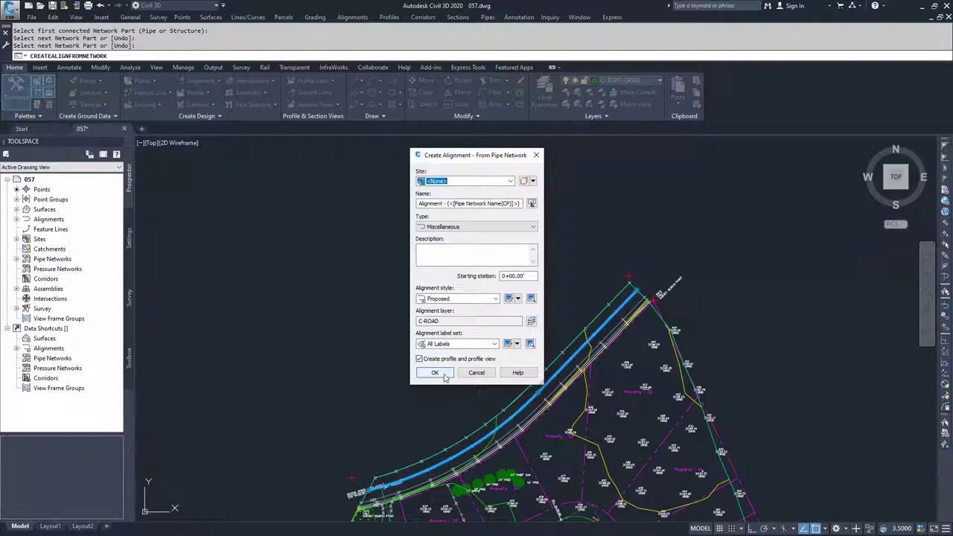
{"action": "left_click", "coordinate": [444, 375]}
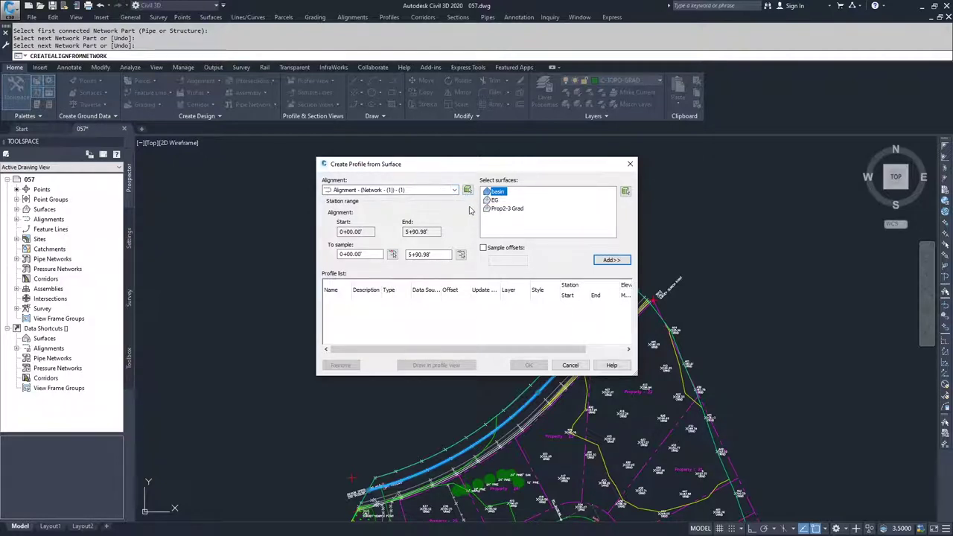
Create a surface profile from EG along the new alignment and close the event list
{"action": "left_click", "coordinate": [494, 201]}
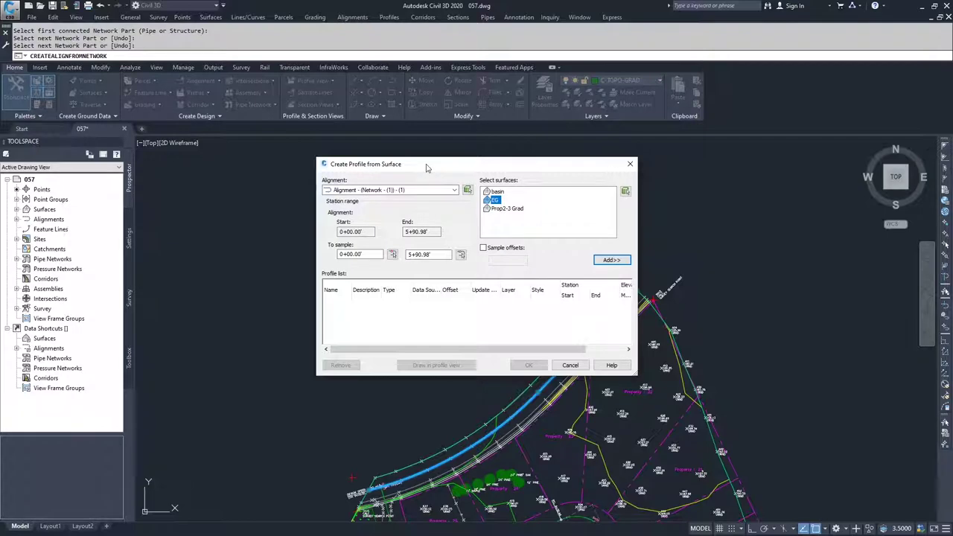
{"action": "left_click", "coordinate": [618, 261]}
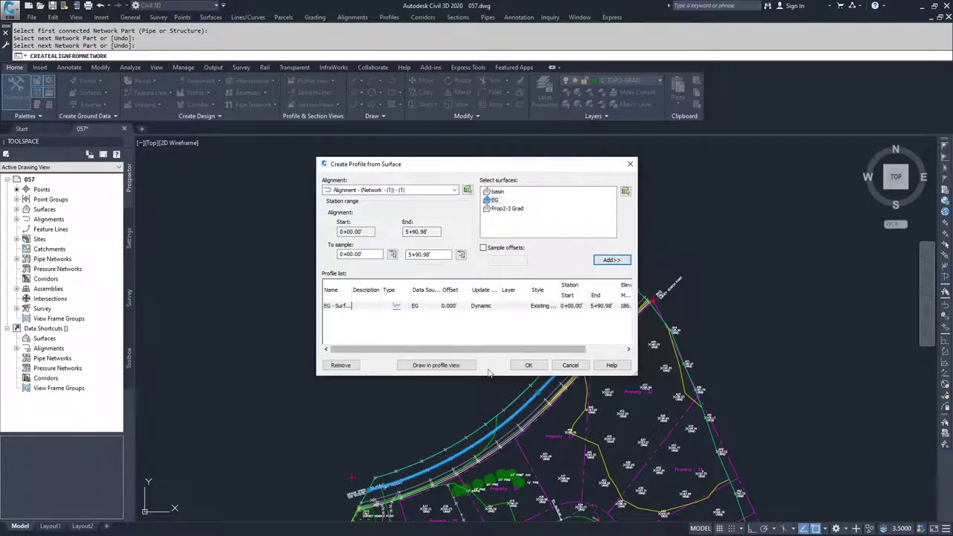
{"action": "left_click", "coordinate": [529, 364]}
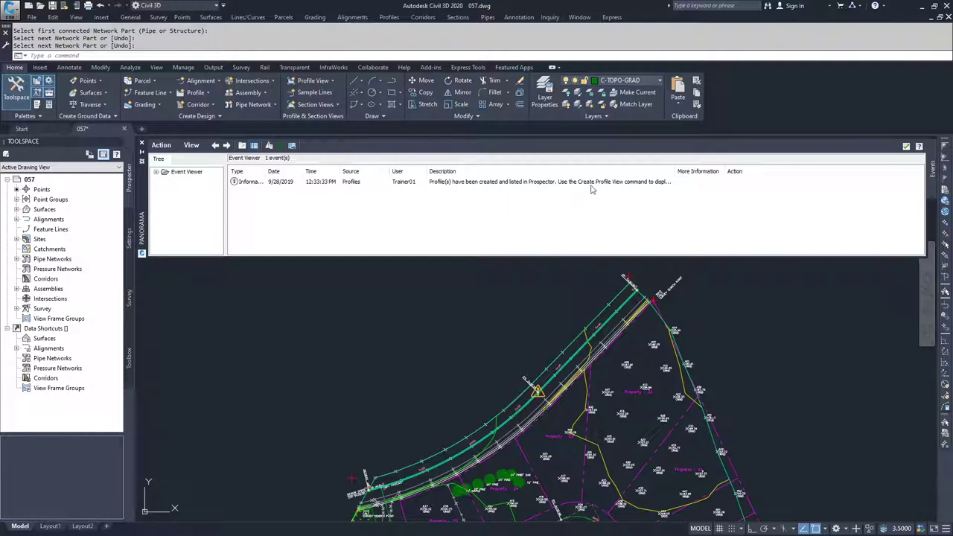
{"action": "left_click", "coordinate": [906, 146]}
{"action": "key", "text": "Escape"}
Examine the new alignment's geometry, station labels and warning marker along the curved road
{"action": "scroll", "coordinate": [571, 357], "scroll_direction": "up", "scroll_amount": 4}
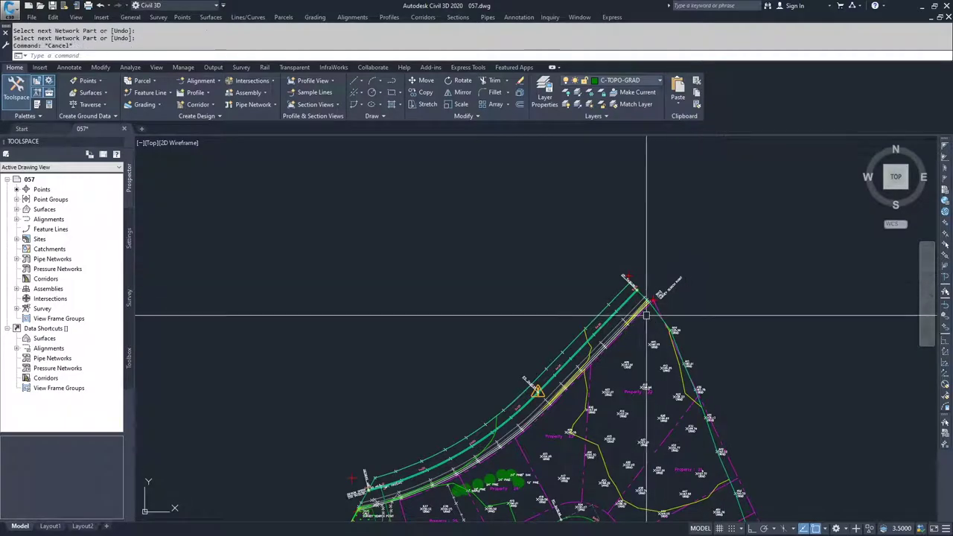
{"action": "scroll", "coordinate": [559, 362], "scroll_direction": "up", "scroll_amount": 5}
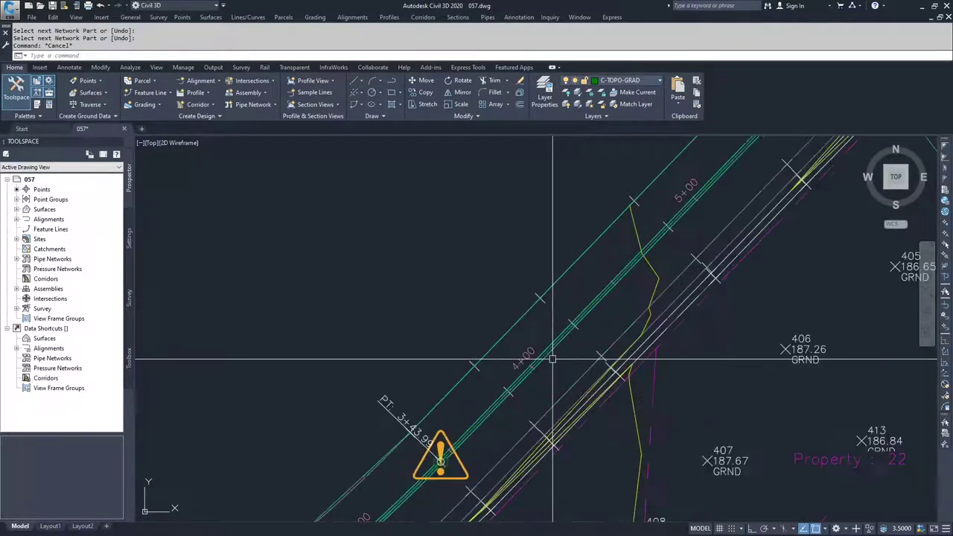
{"action": "scroll", "coordinate": [547, 345], "scroll_direction": "down", "scroll_amount": 3}
{"action": "scroll", "coordinate": [395, 485], "scroll_direction": "up", "scroll_amount": 3}
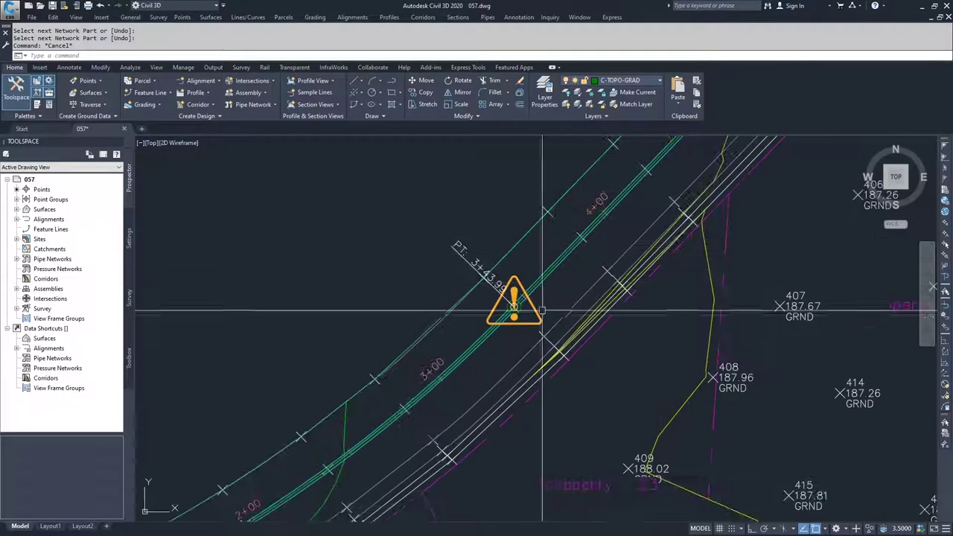
{"action": "scroll", "coordinate": [307, 489], "scroll_direction": "down", "scroll_amount": 3}
{"action": "scroll", "coordinate": [343, 341], "scroll_direction": "down", "scroll_amount": 3}
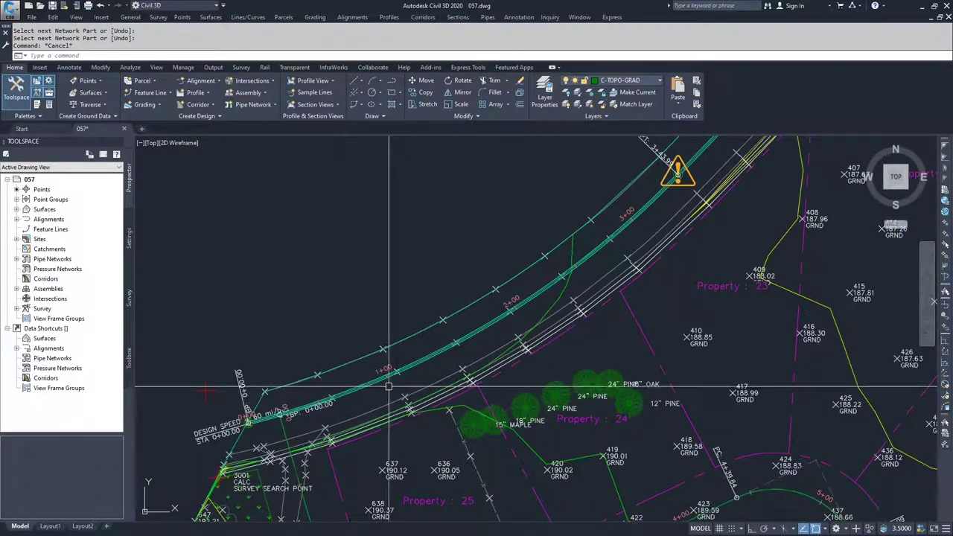
{"action": "scroll", "coordinate": [381, 383], "scroll_direction": "up", "scroll_amount": 4}
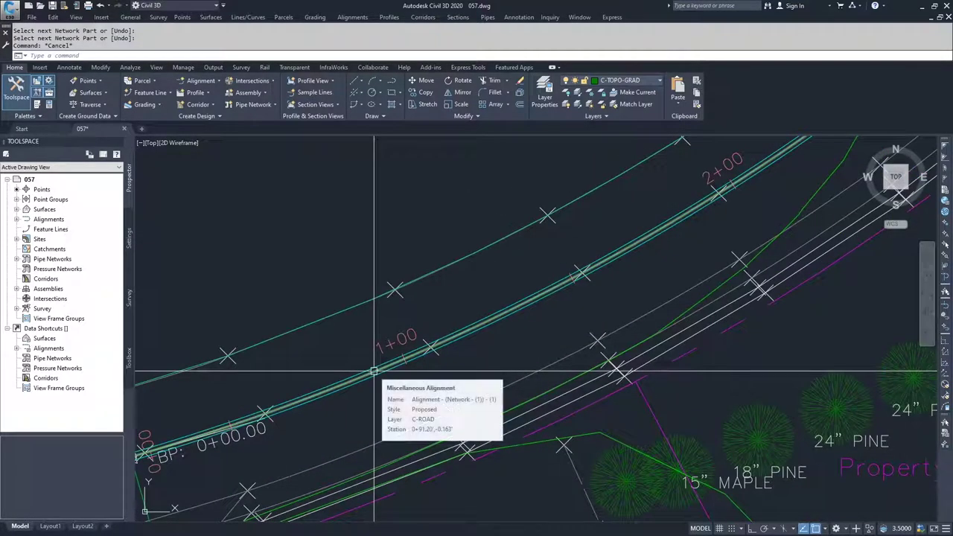
Highlight the new road alignment and the cul-de-sac alignment to compare them, and clear the selection
{"action": "left_click", "coordinate": [374, 370]}
{"action": "scroll", "coordinate": [433, 379], "scroll_direction": "down", "scroll_amount": 4}
{"action": "scroll", "coordinate": [447, 365], "scroll_direction": "down", "scroll_amount": 4}
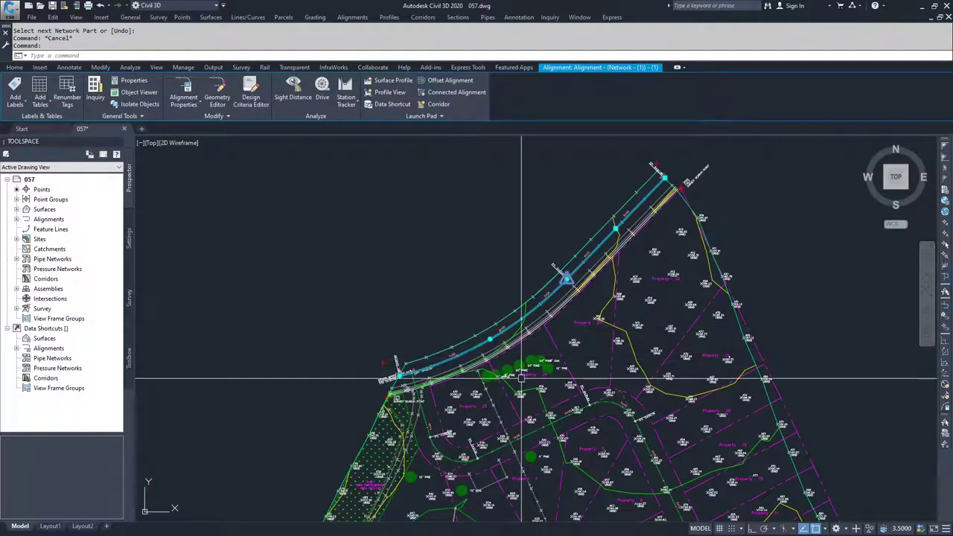
{"action": "scroll", "coordinate": [514, 365], "scroll_direction": "down", "scroll_amount": 2}
{"action": "scroll", "coordinate": [596, 380], "scroll_direction": "up", "scroll_amount": 2}
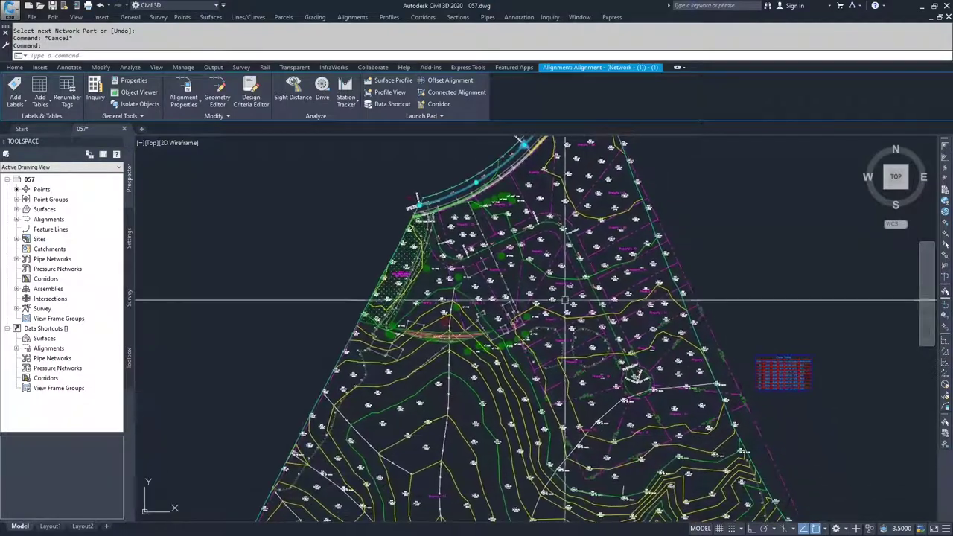
{"action": "scroll", "coordinate": [633, 387], "scroll_direction": "up", "scroll_amount": 4}
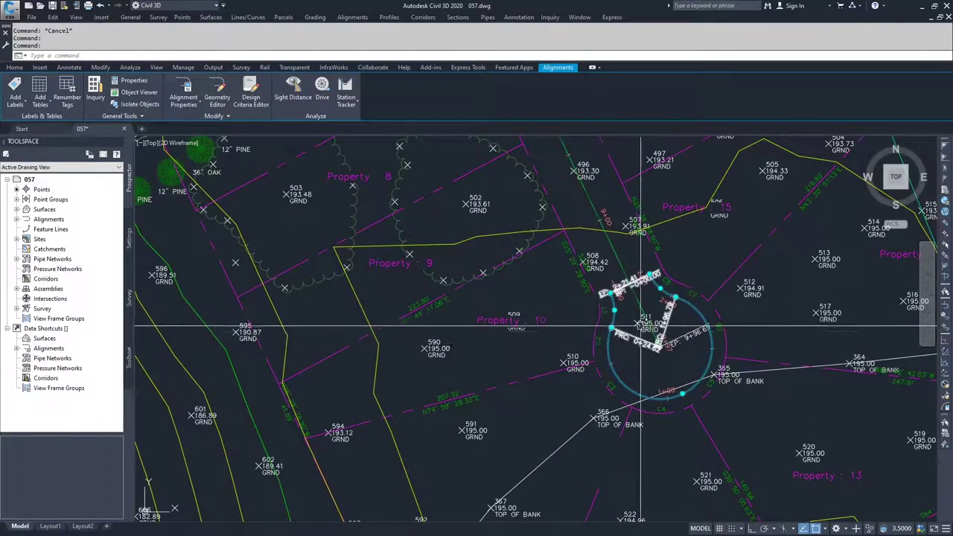
{"action": "scroll", "coordinate": [609, 343], "scroll_direction": "down", "scroll_amount": 5}
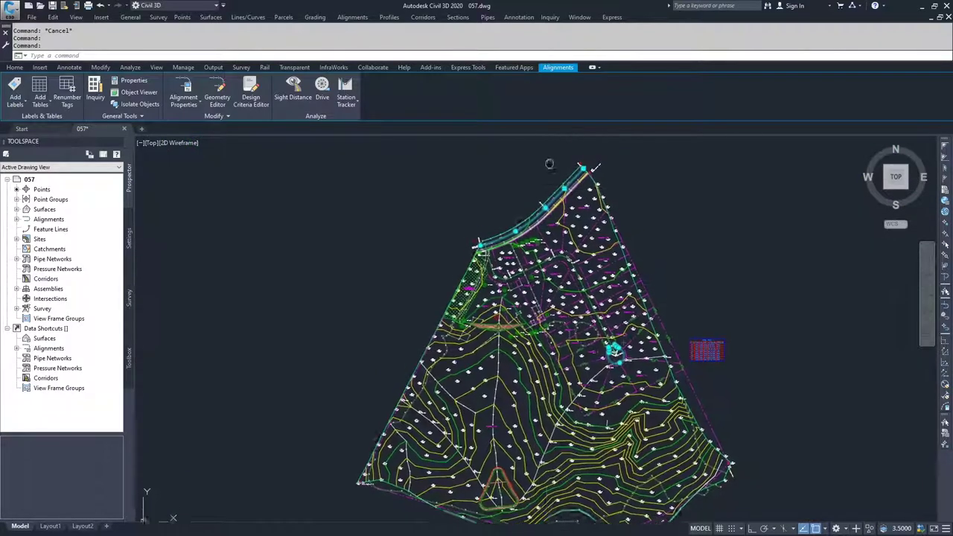
{"action": "scroll", "coordinate": [493, 263], "scroll_direction": "up", "scroll_amount": 6}
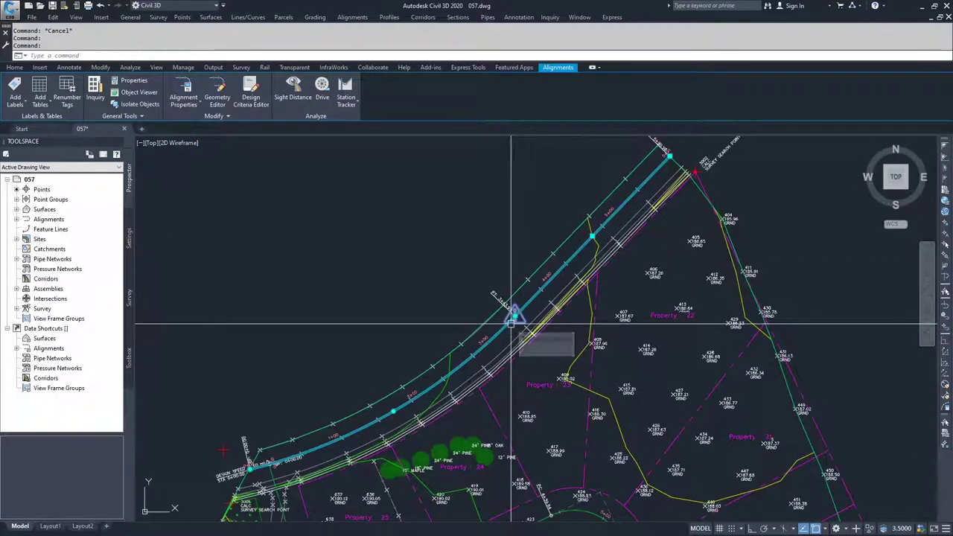
{"action": "key", "text": "Escape"}
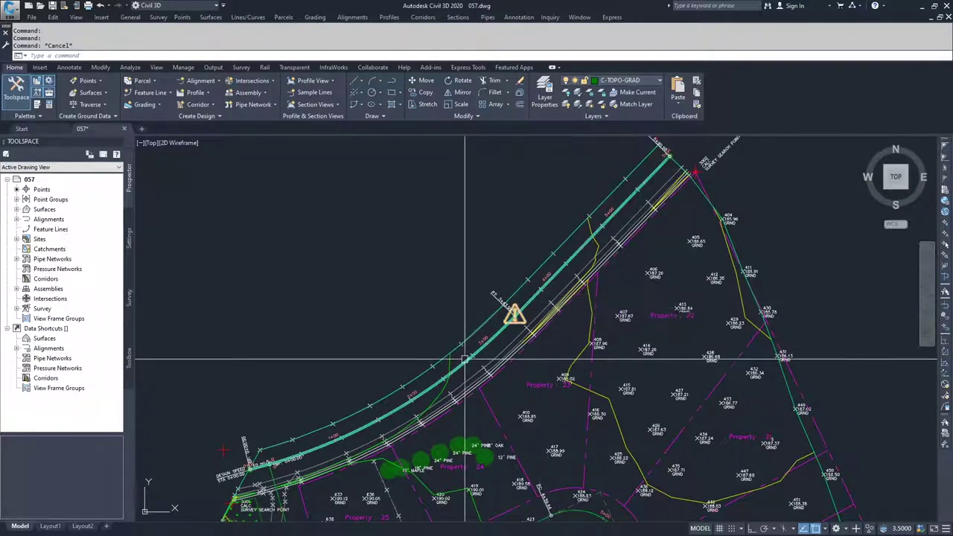
{"action": "mouse_move", "coordinate": [463, 347]}
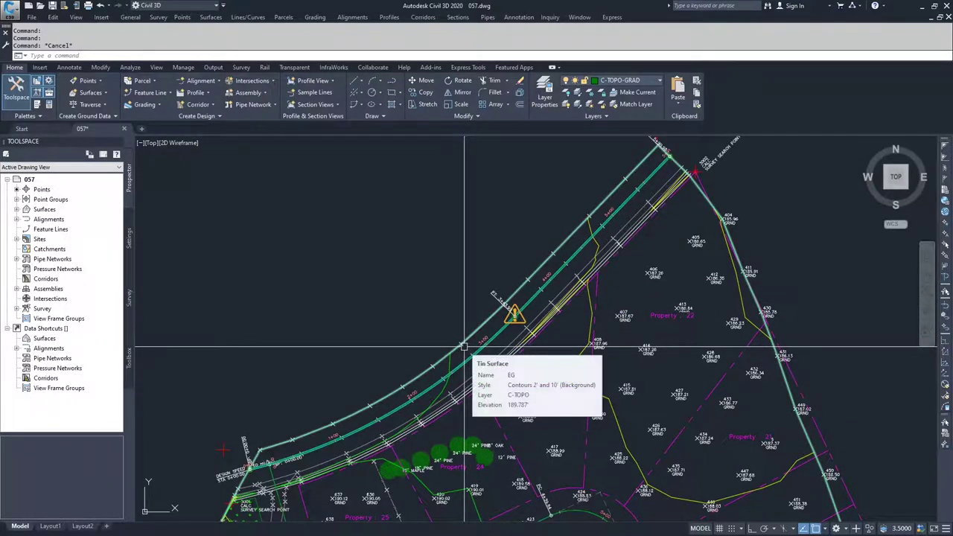